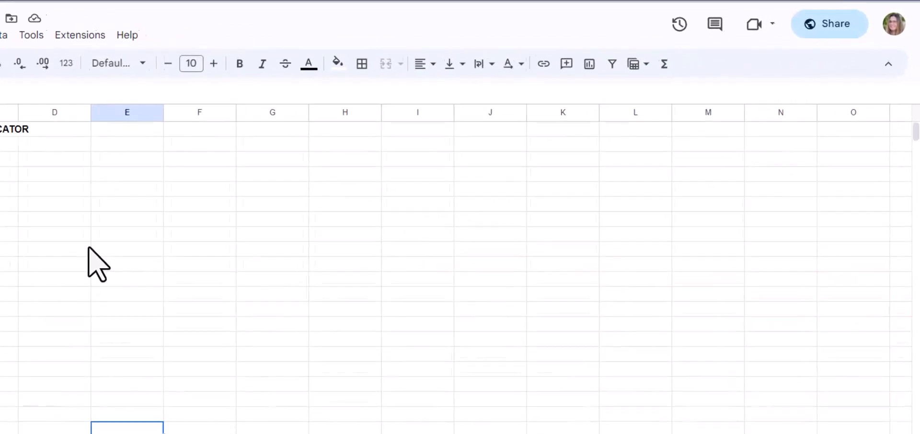
Step: Run Select Class & Format Sheets from the Google Sites Duplicator add-on menu
click(78, 35)
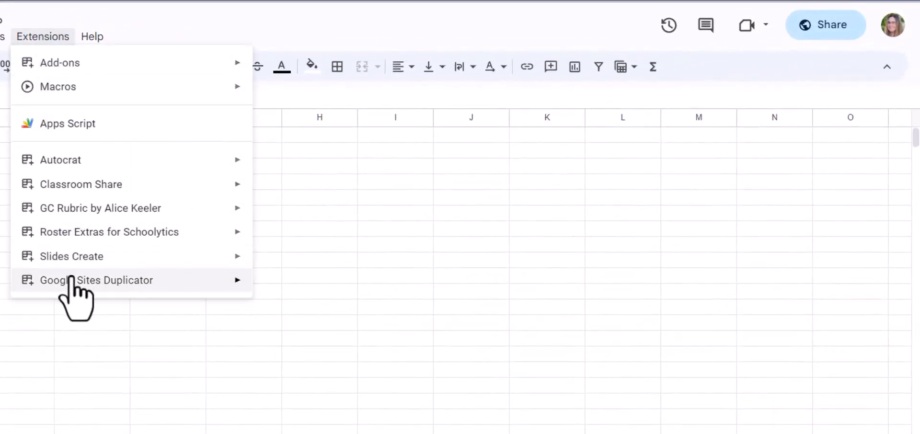
mouse_move(71, 279)
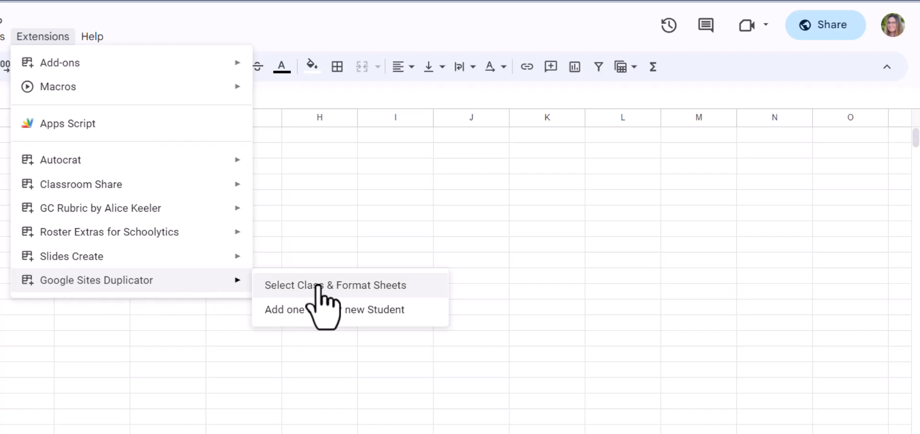
click(318, 286)
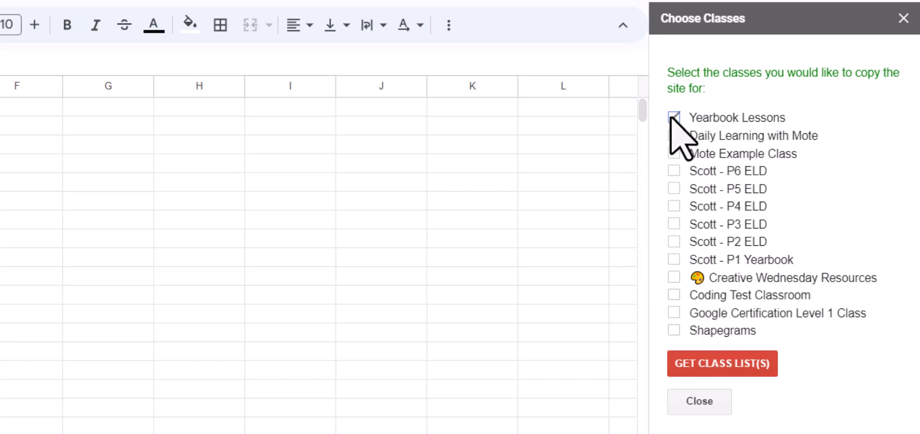
Step: Tick Coding Test Classroom in Choose Classes and get the class lists
click(675, 294)
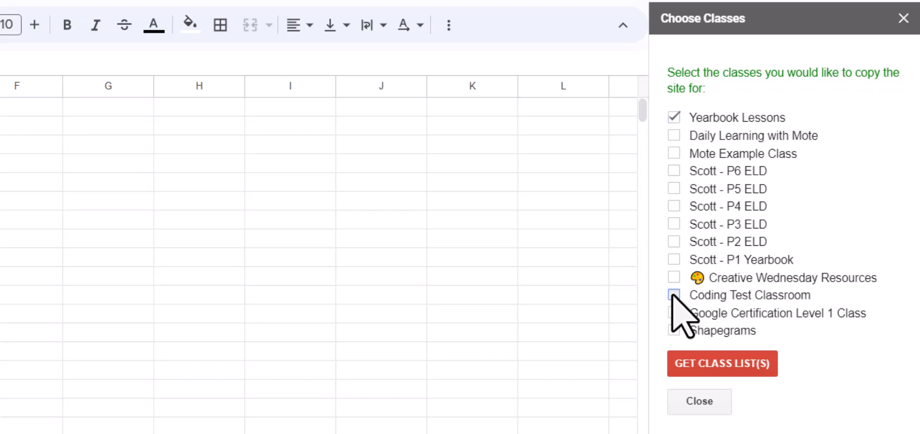
click(717, 367)
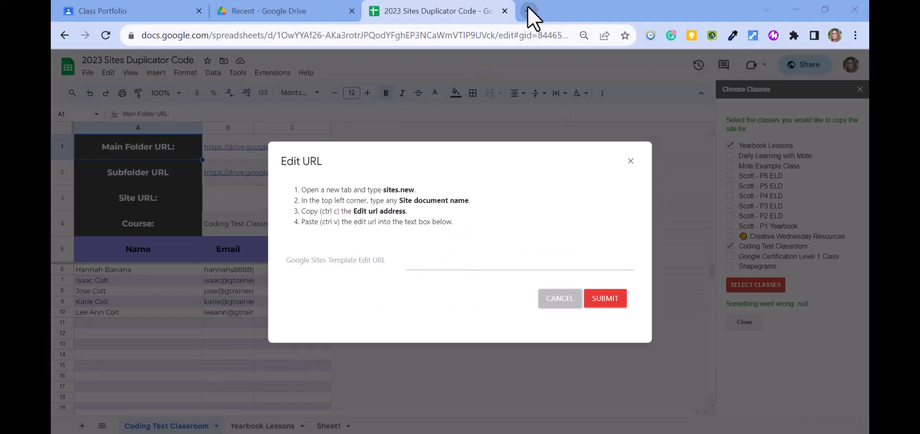
Step: Open a new Chrome tab and go to sites.new for a blank site
click(529, 10)
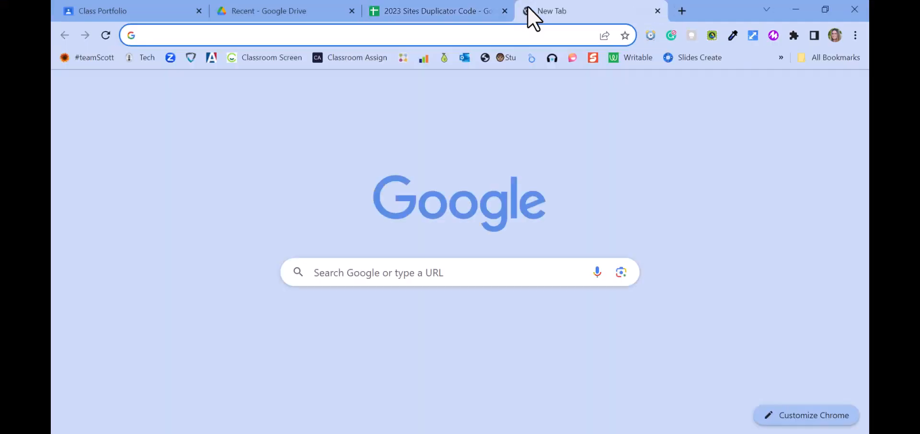
text(sites.)
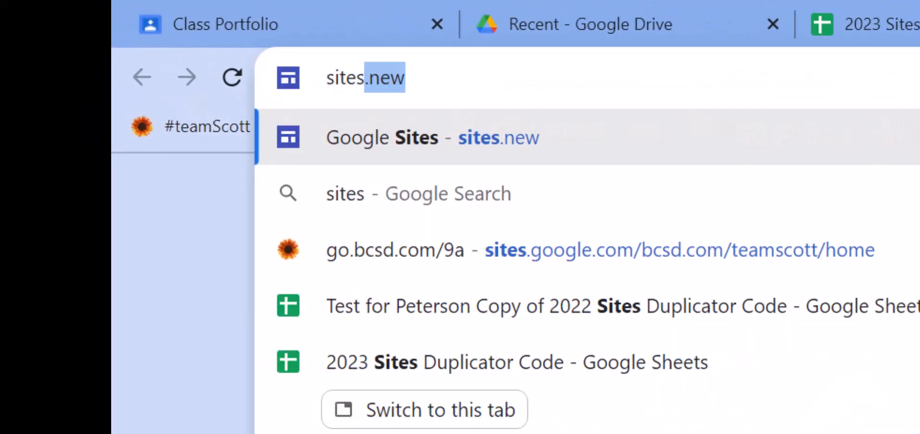
key(Return)
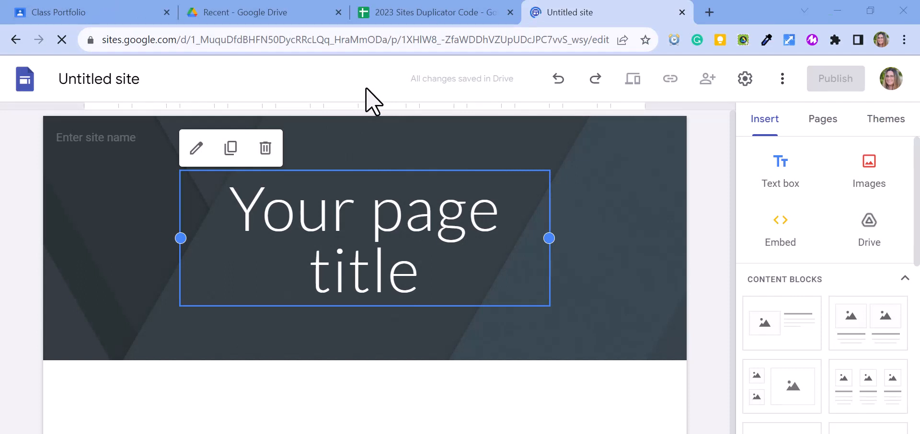
Step: Rename the untitled site to 'Class Sites'
mouse_move(304, 204)
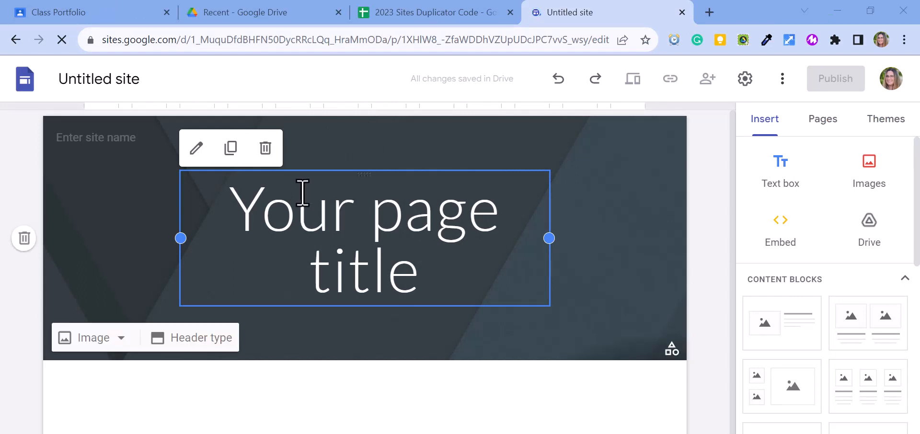
click(123, 78)
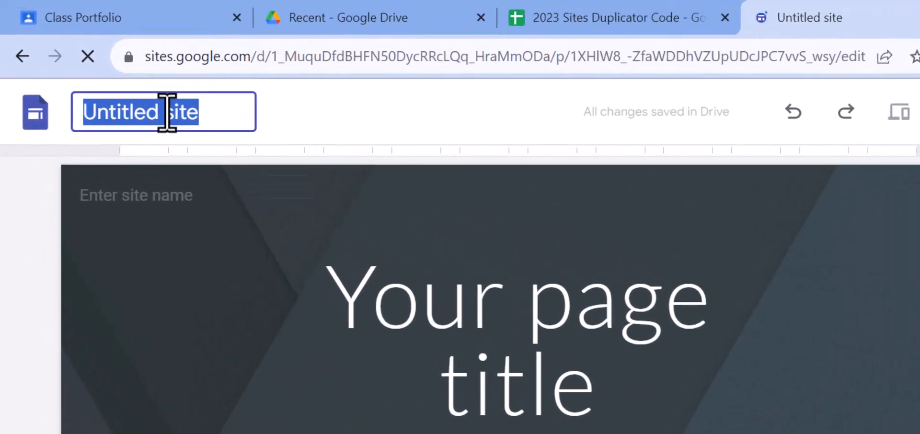
text(Class Site)
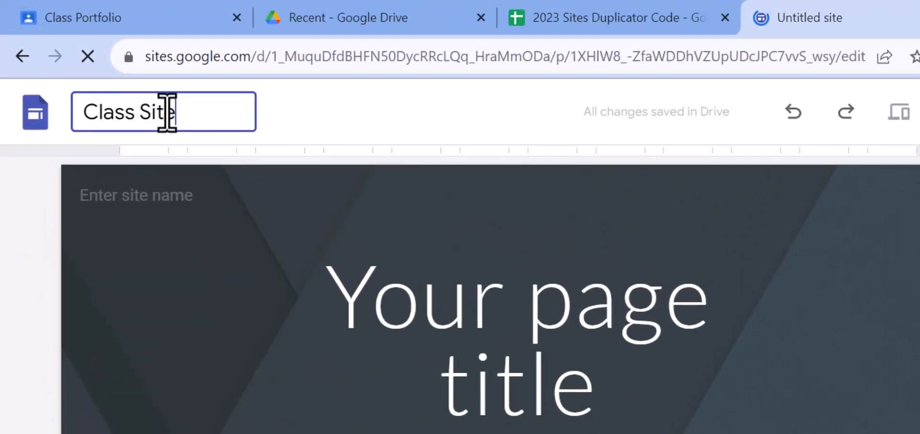
text(s)
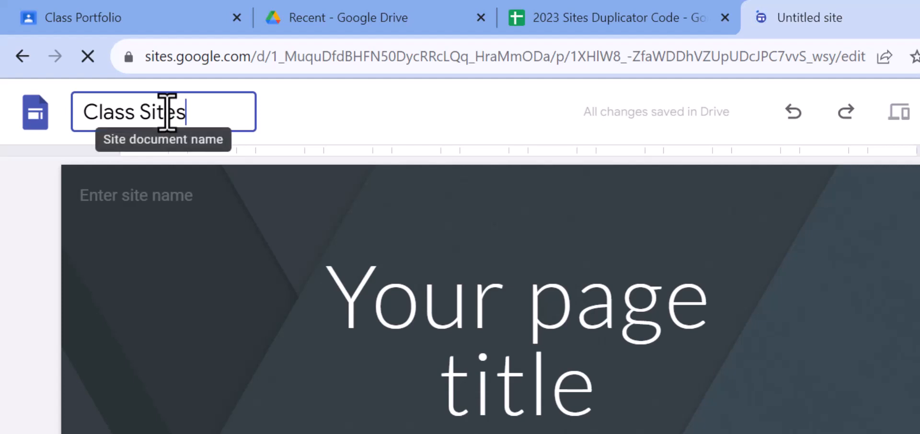
key(Return)
Step: Copy the Class Sites edit URL from the address bar
click(324, 55)
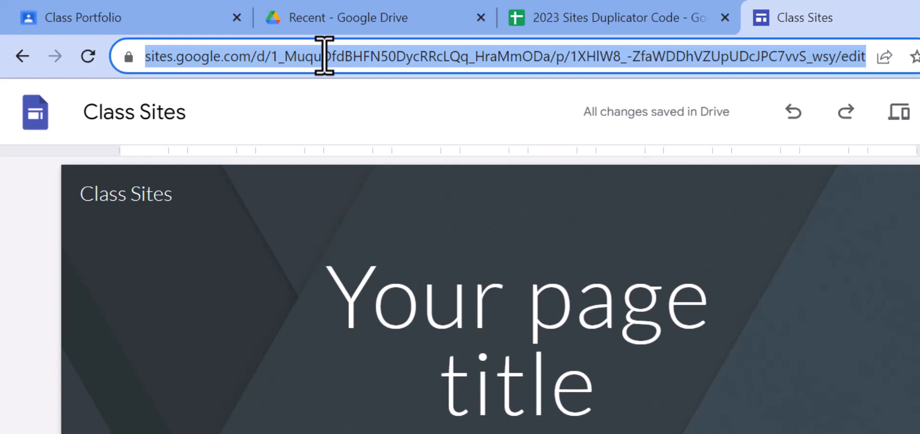
key(ctrl+l)
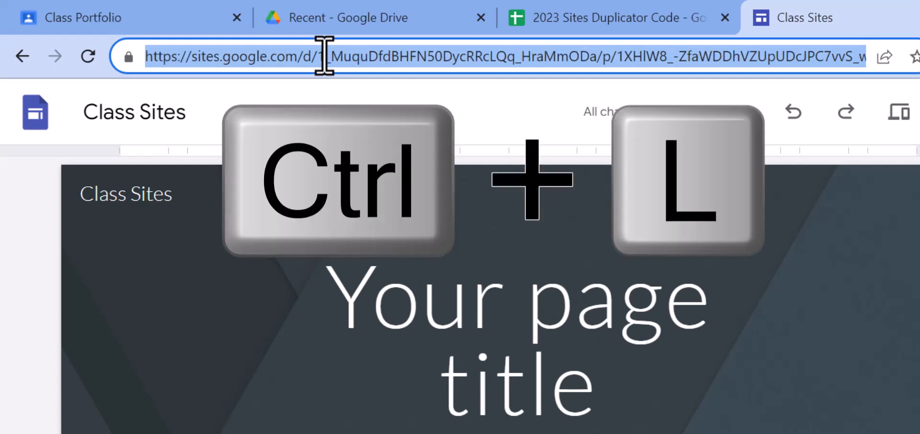
key(ctrl+c)
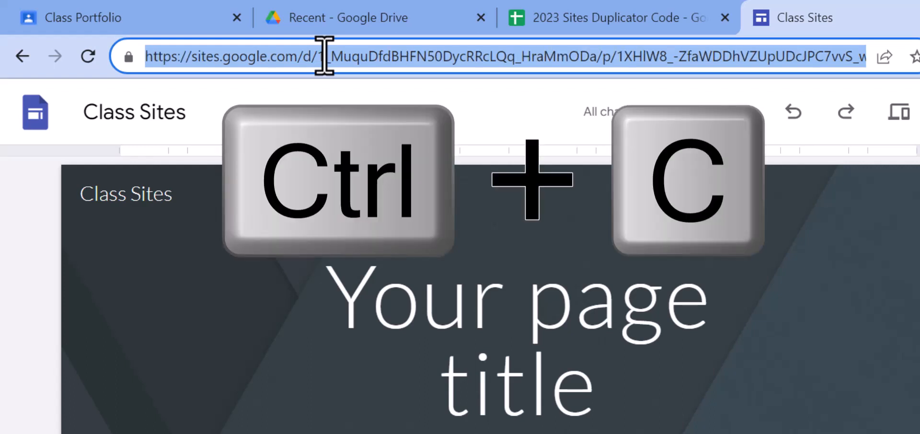
Step: Paste the Class Sites edit URL as the template edit URL and submit it
click(649, 30)
click(445, 305)
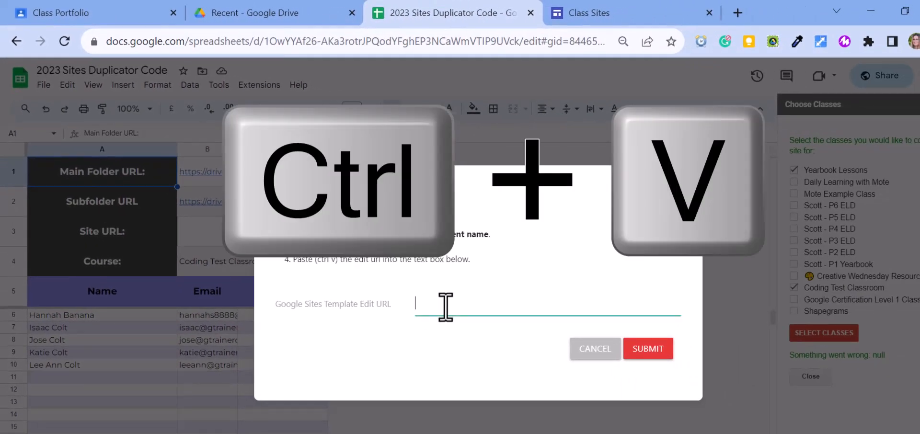
key(ctrl+v)
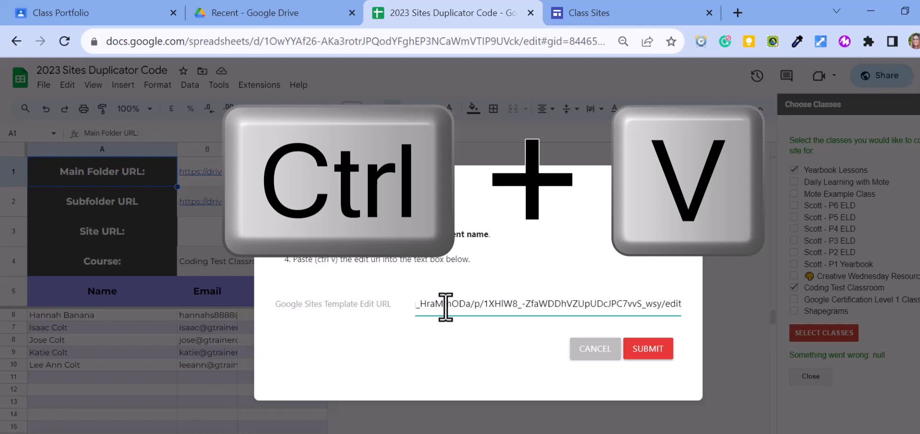
click(645, 350)
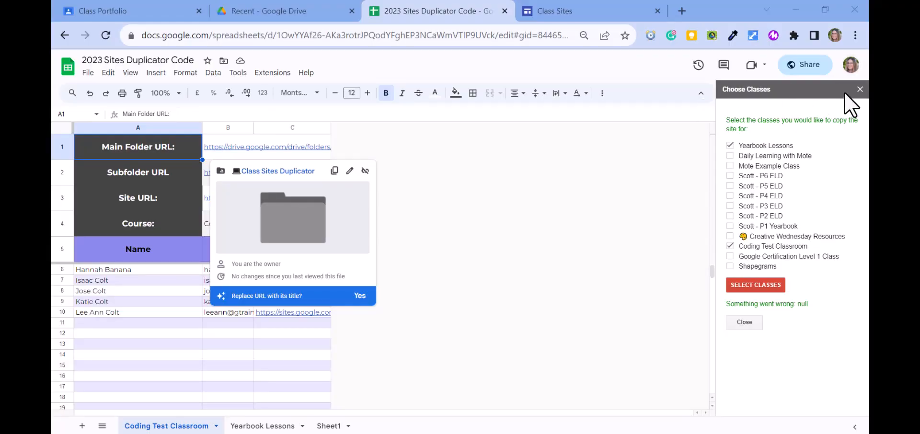
Step: Close the sidebar, check Yearbook Lessons site links, and open B1's main folder in Drive
click(745, 322)
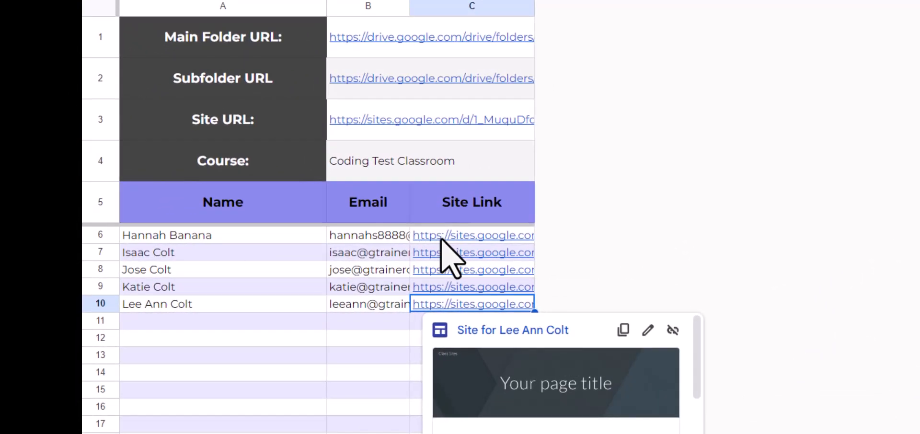
mouse_move(441, 240)
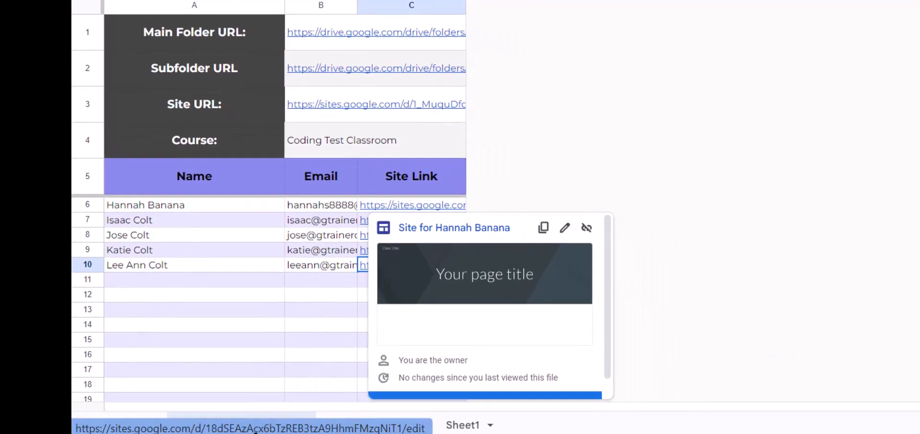
click(361, 424)
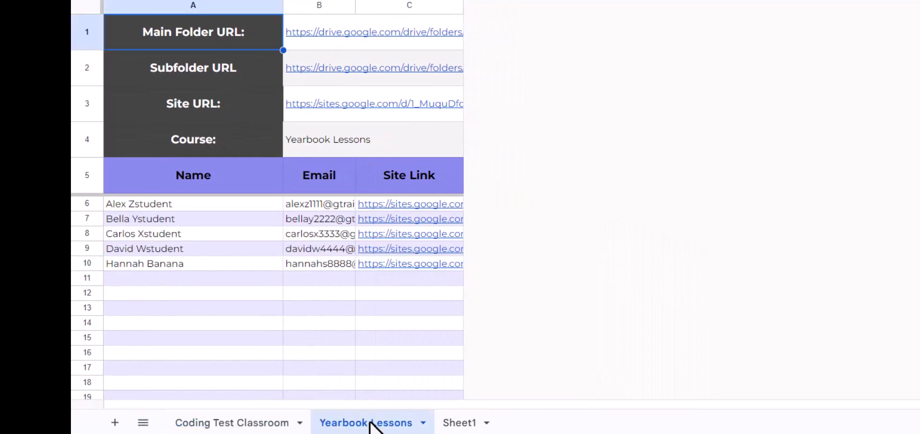
click(382, 31)
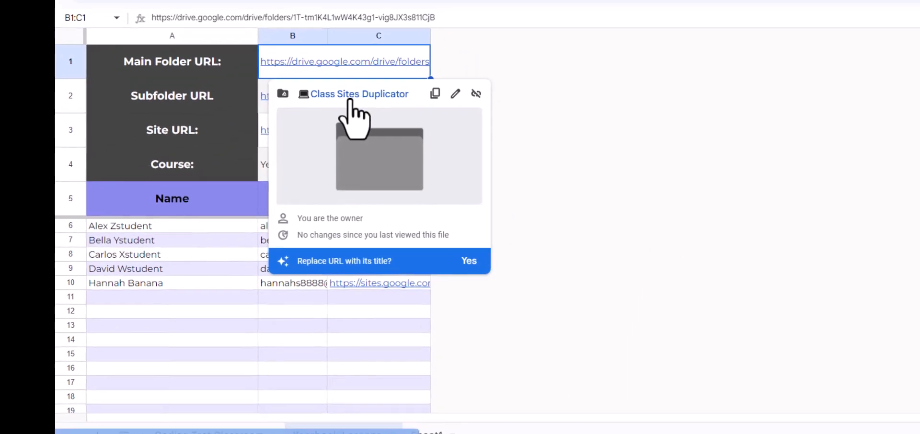
click(383, 66)
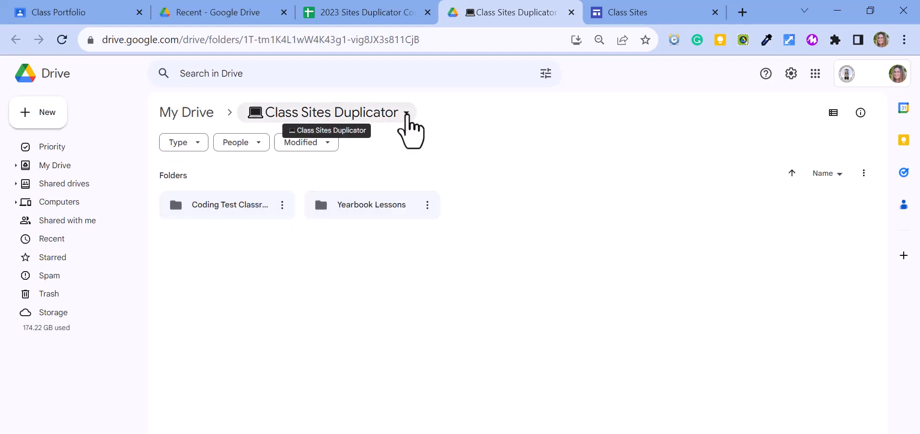
Step: Share the Class Sites Duplicator folder as BCSD Viewer by link and copy the link
click(406, 114)
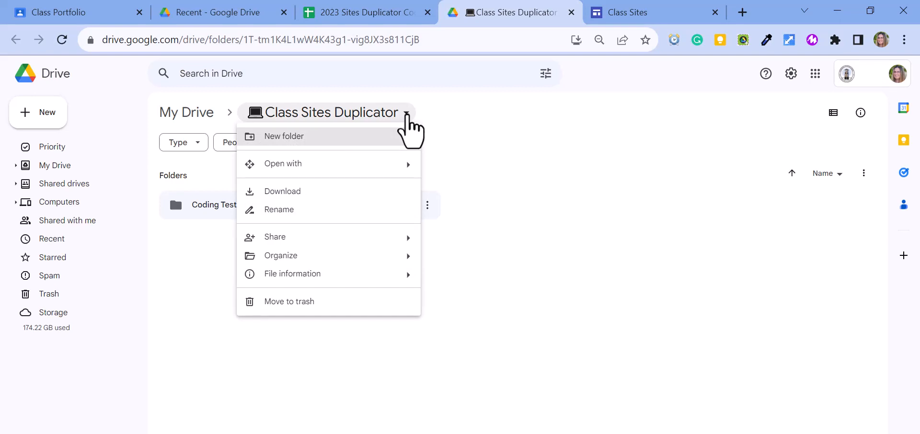
mouse_move(393, 236)
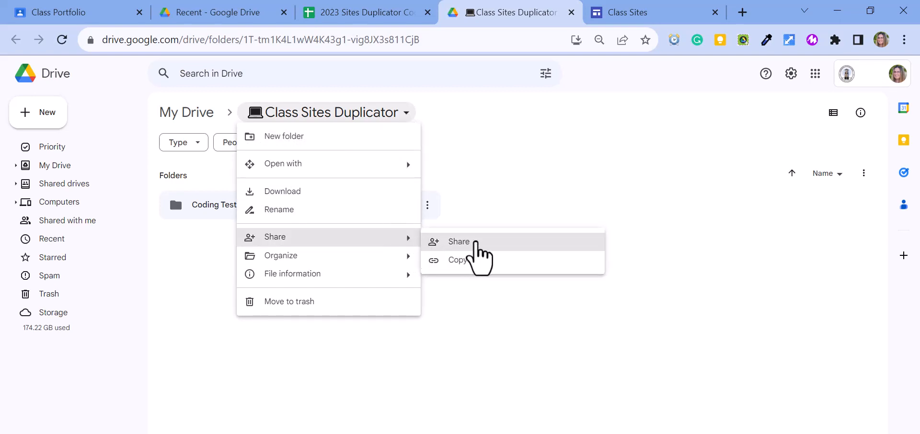
click(475, 242)
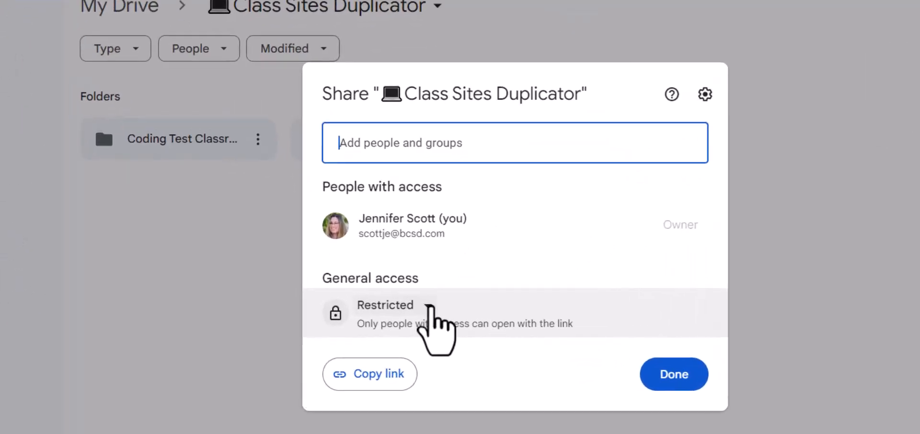
click(418, 310)
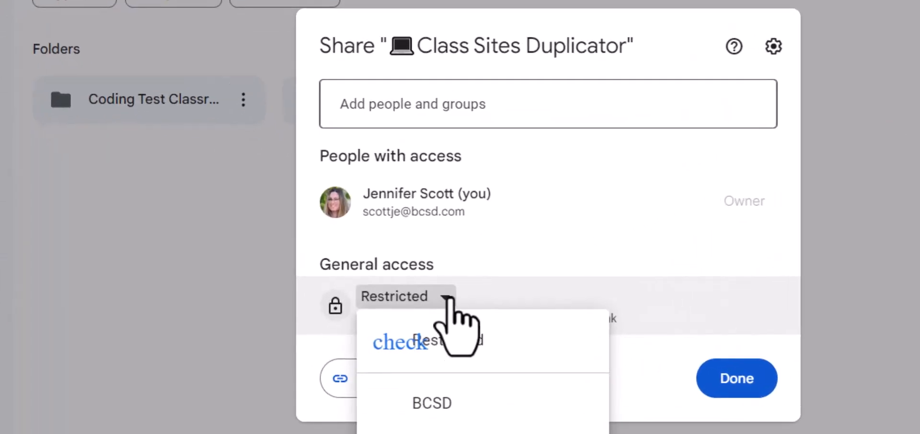
click(441, 402)
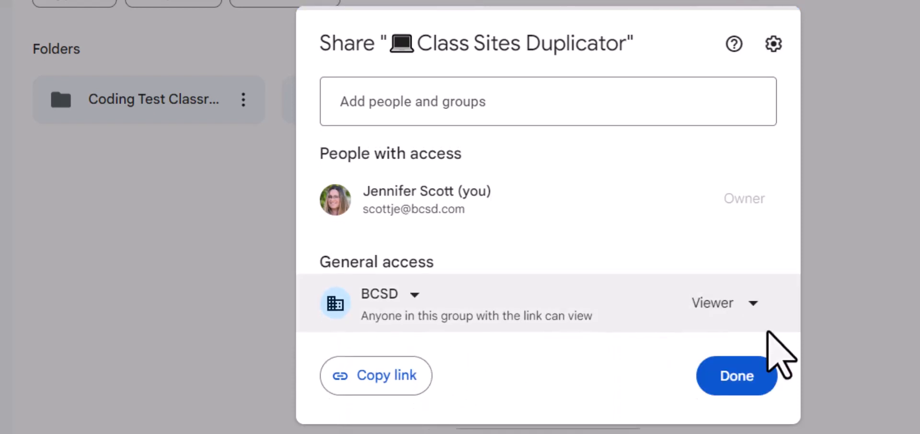
click(366, 376)
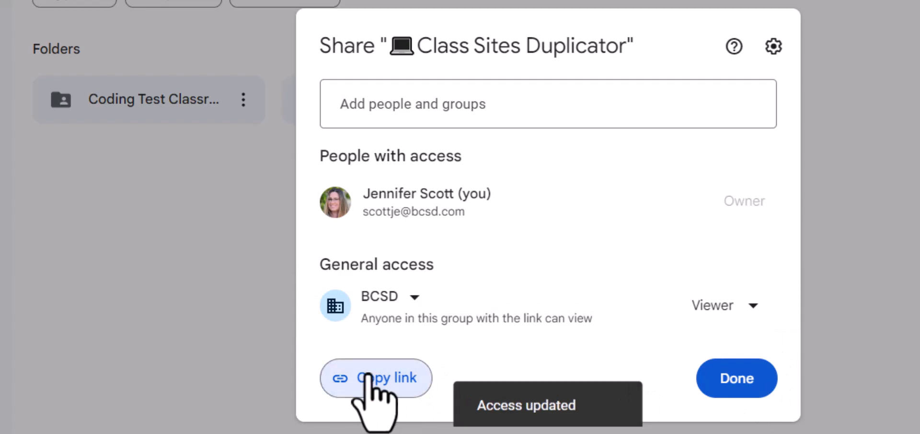
click(752, 381)
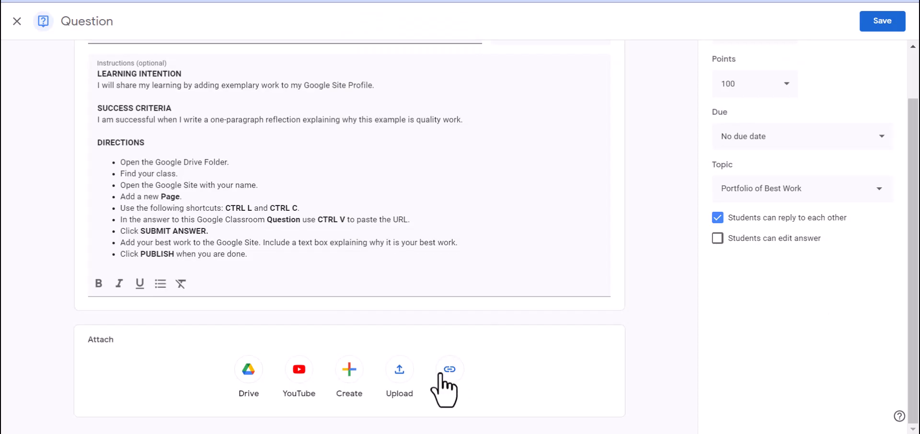
Step: Attach the copied Drive folder link to the Class Portfolio question and save it
click(441, 377)
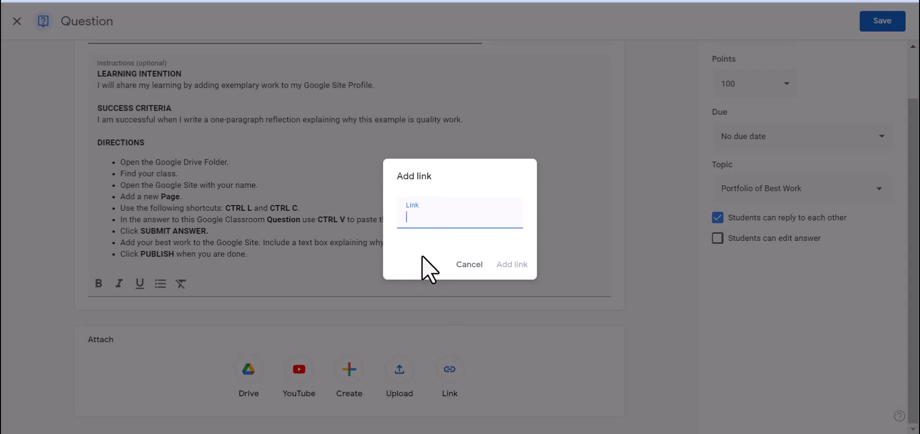
key(ctrl+v)
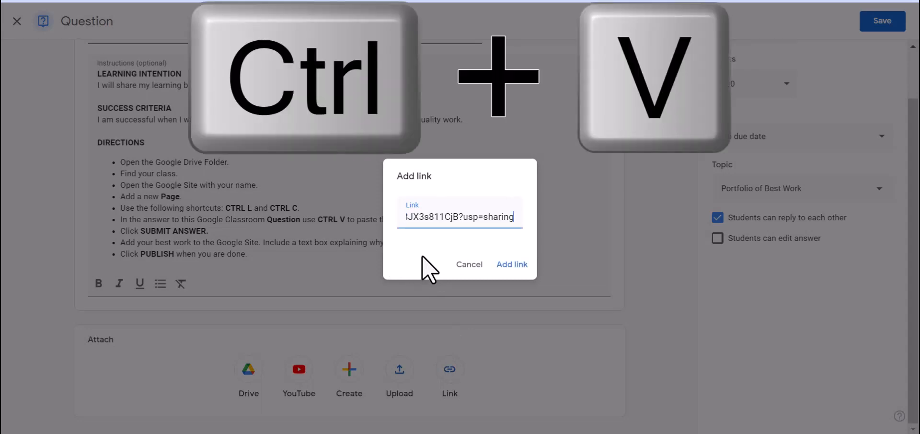
click(511, 264)
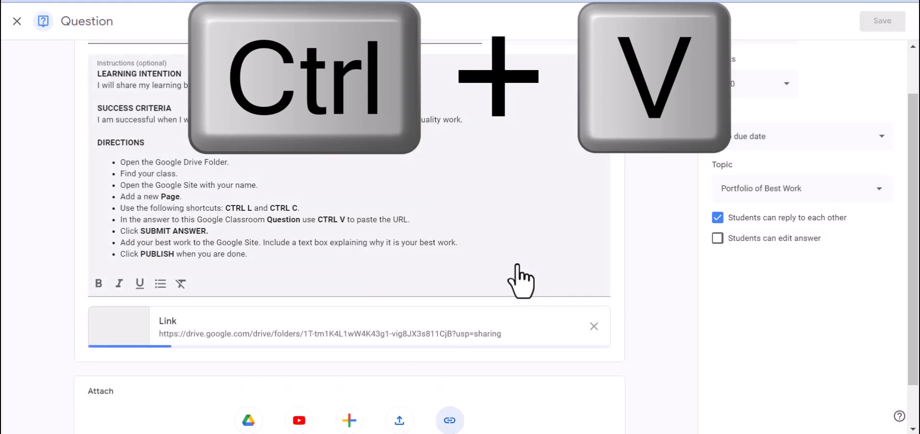
click(891, 22)
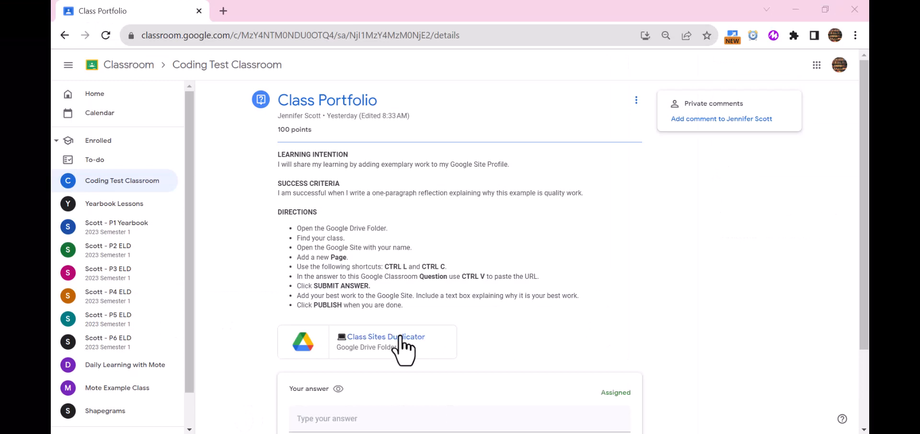
Step: Open Class Sites Duplicator > Coding Test Classroom and a student's site file
click(372, 342)
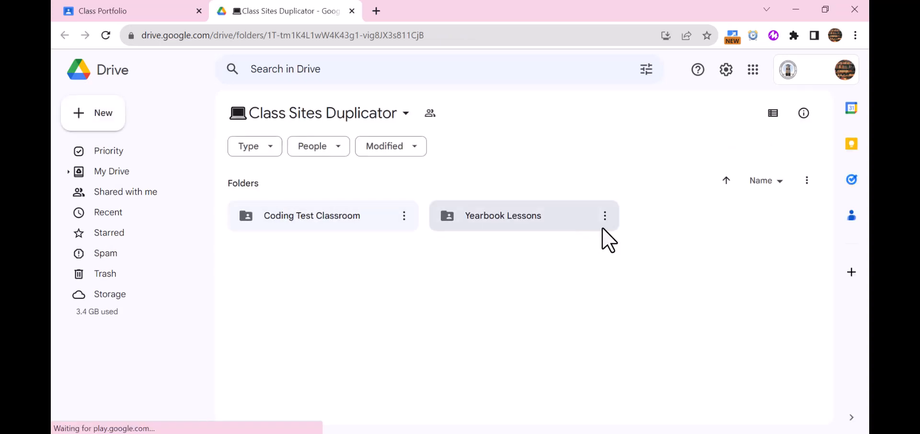
double_click(274, 218)
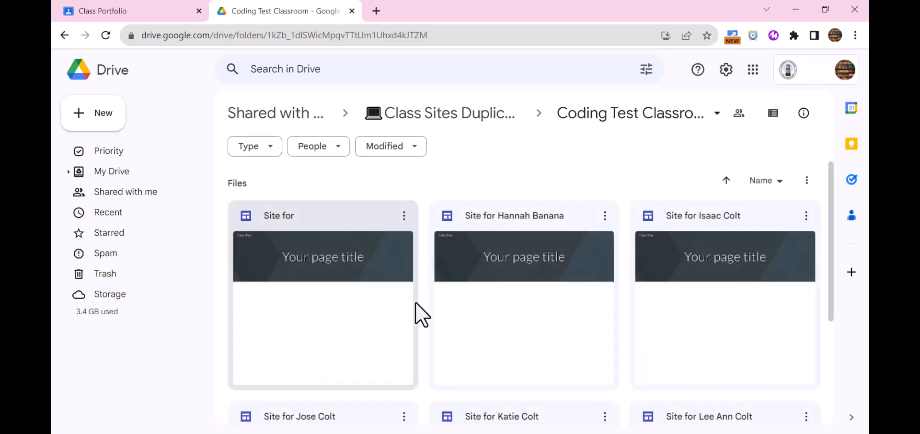
double_click(541, 299)
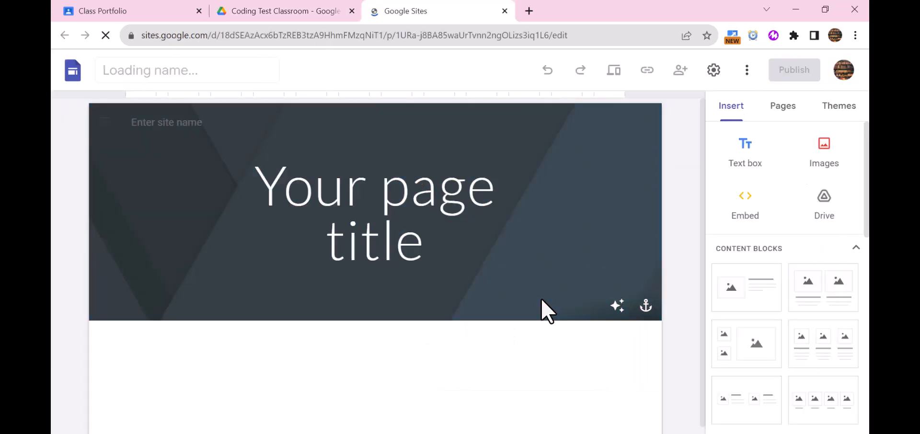
Step: Preview another student's site from the class folder, then return to the first site's editor
click(321, 14)
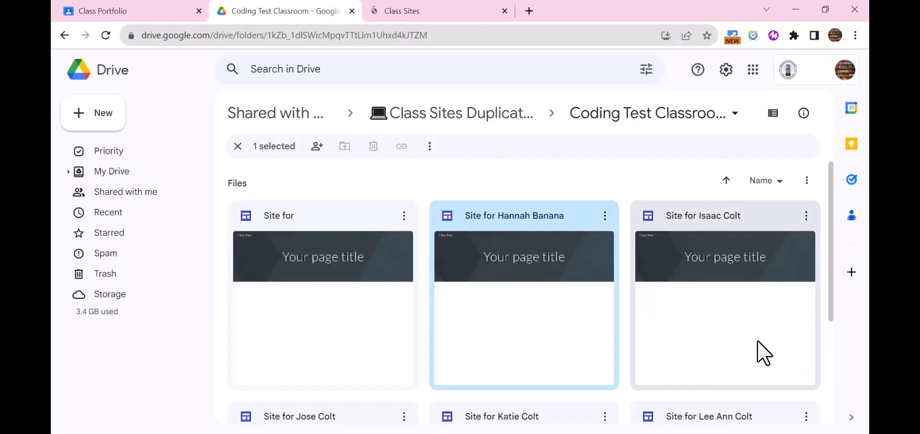
double_click(770, 313)
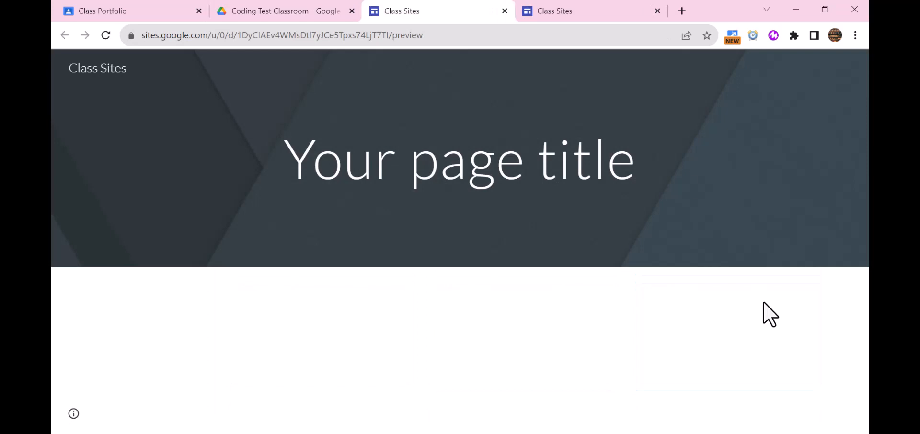
click(595, 10)
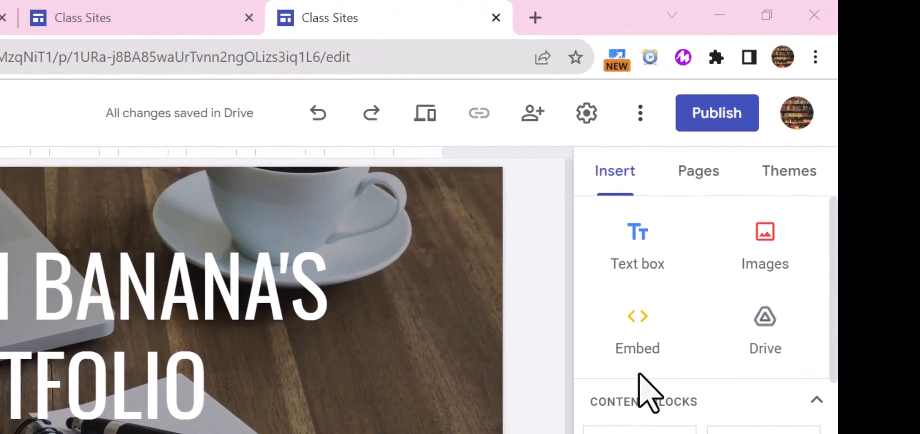
Step: Publish the site with the student's name appended to its web address and copy its URL
click(729, 115)
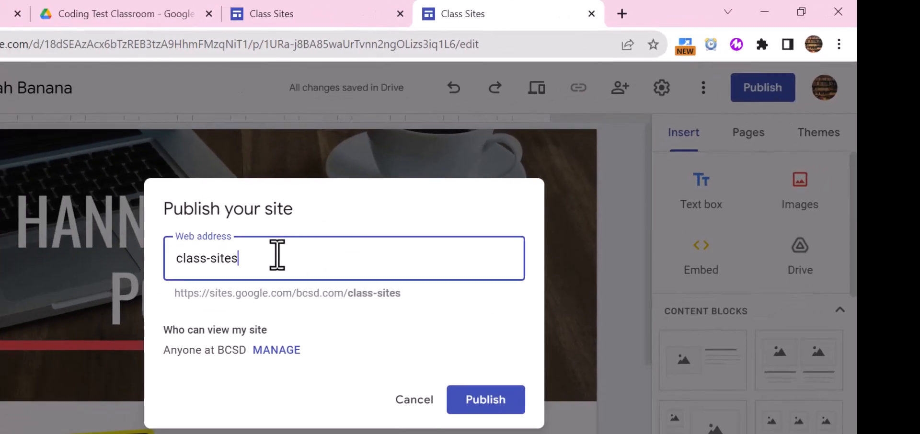
text(-hannah)
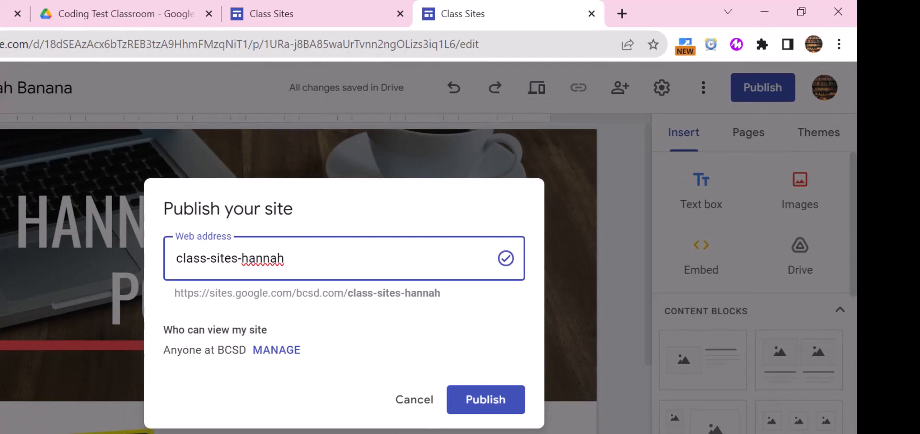
click(498, 401)
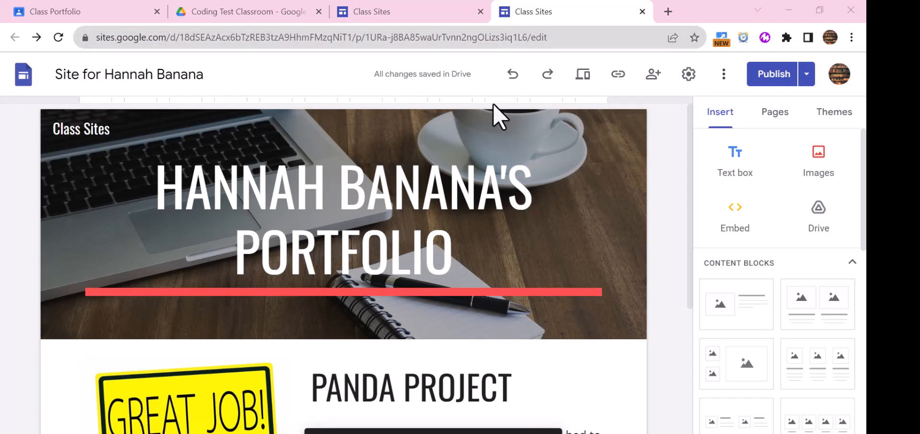
key(ctrl+l)
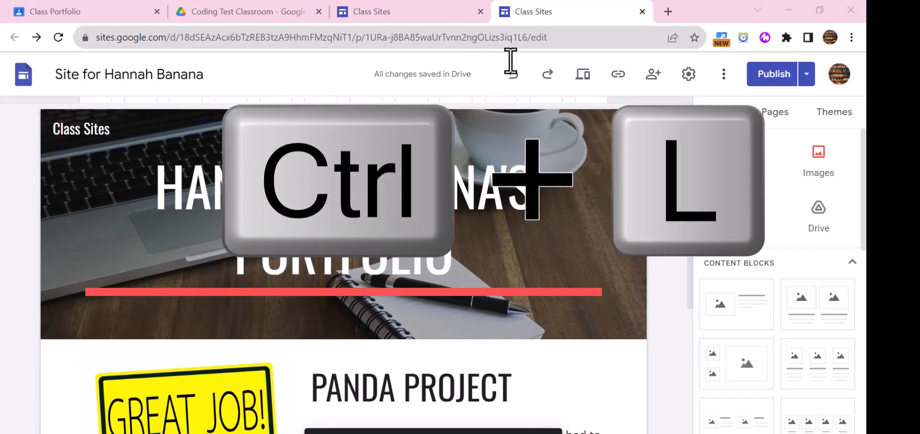
key(ctrl+l)
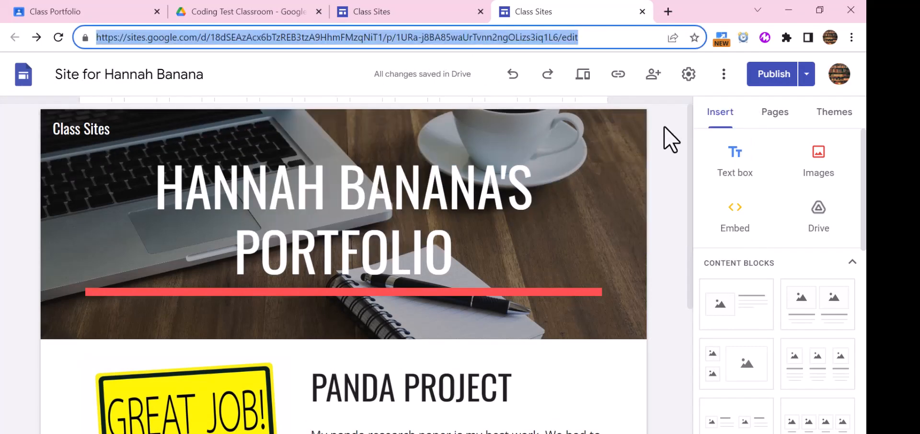
key(ctrl+c)
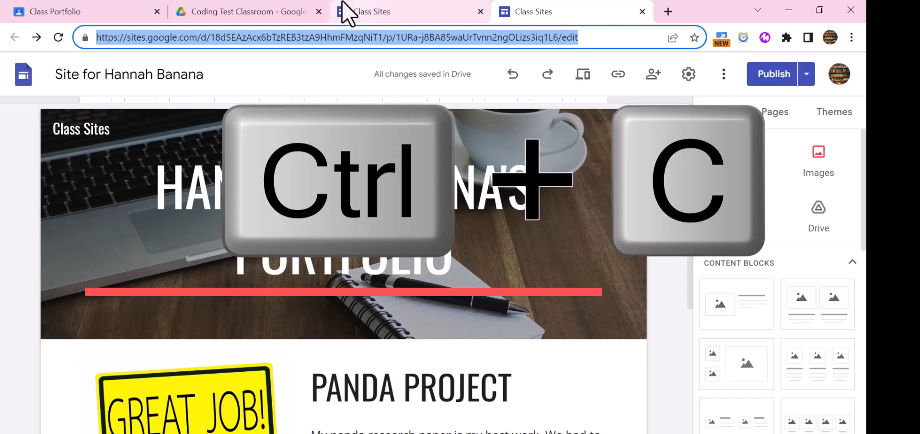
click(56, 13)
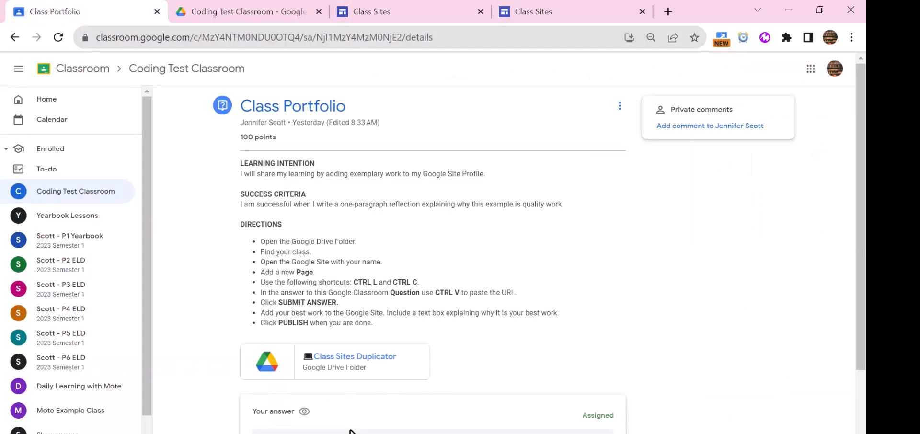
Step: Paste the copied Google Site URL as the Class Portfolio answer and confirm turning it in
scroll(288, 383, down, 2)
key(ctrl+v)
click(295, 337)
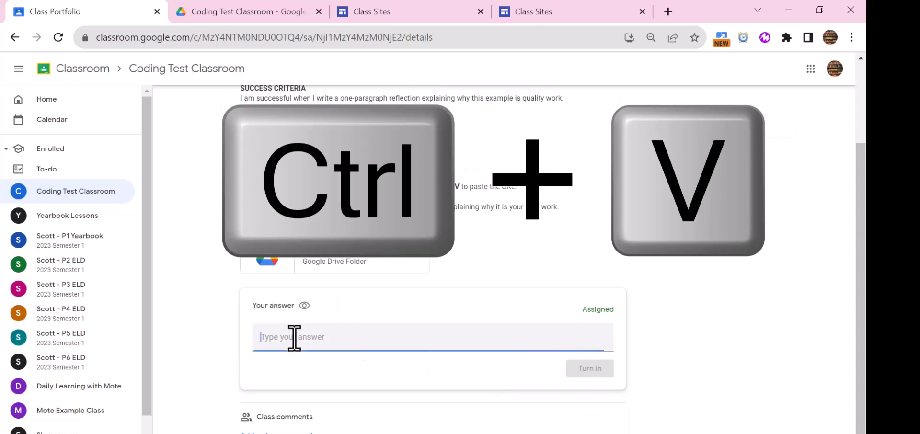
key(ctrl+v)
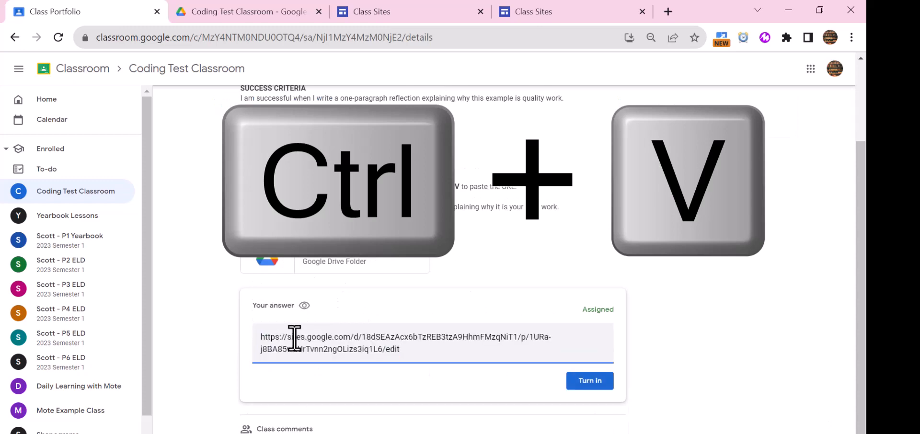
click(577, 383)
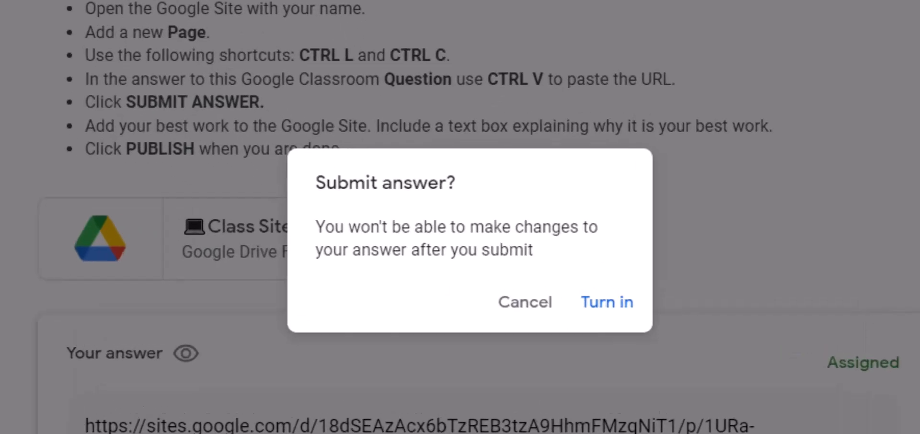
click(622, 303)
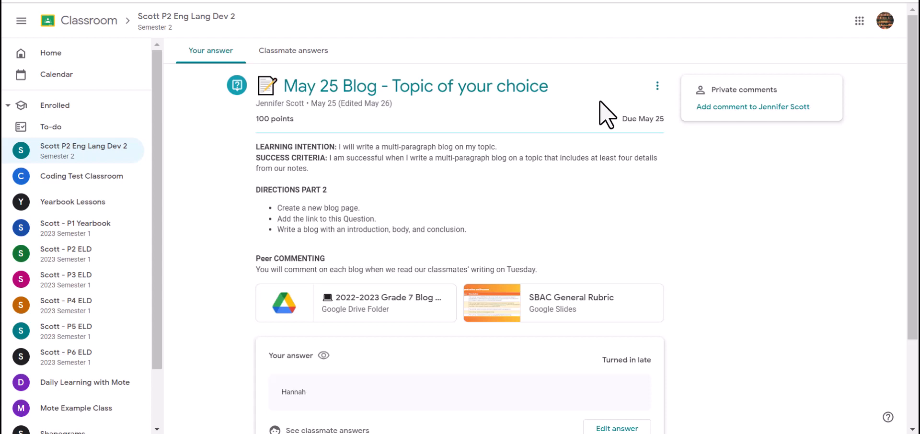
Step: Open the May 25 Blog question and reveal classmates' submitted Google Sites answers
click(349, 303)
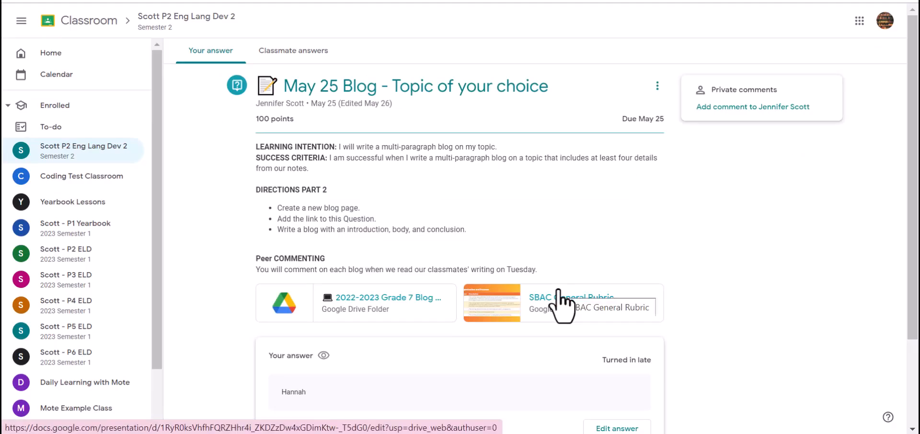
scroll(766, 291, down, 3)
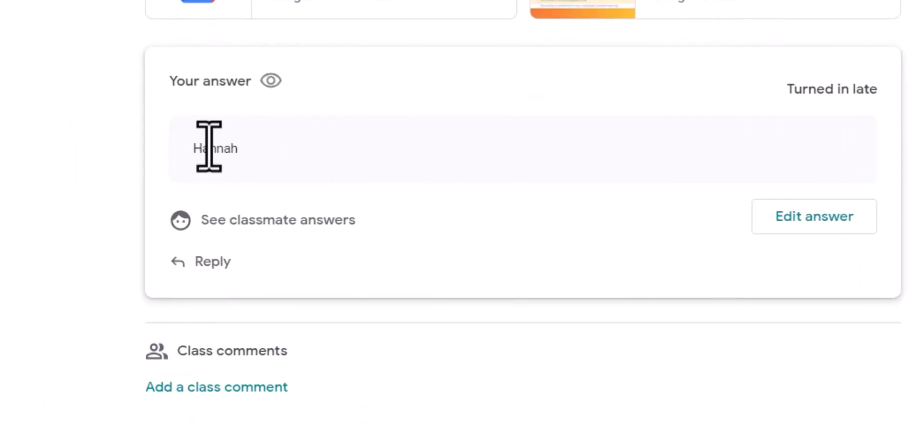
click(244, 220)
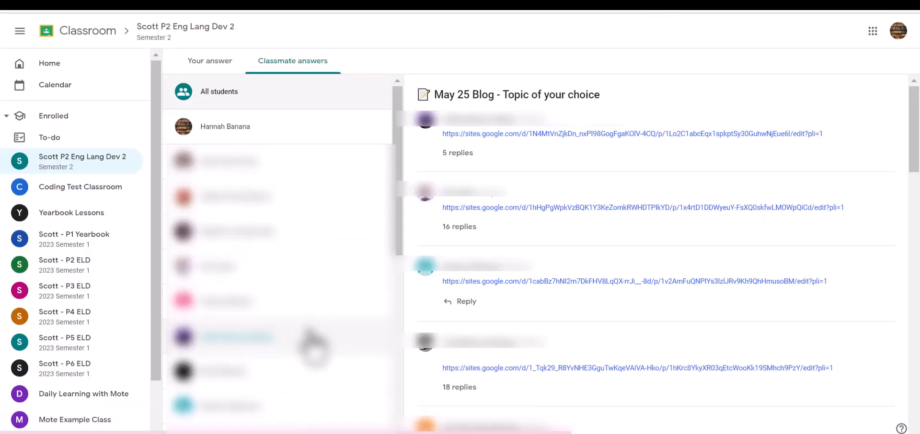